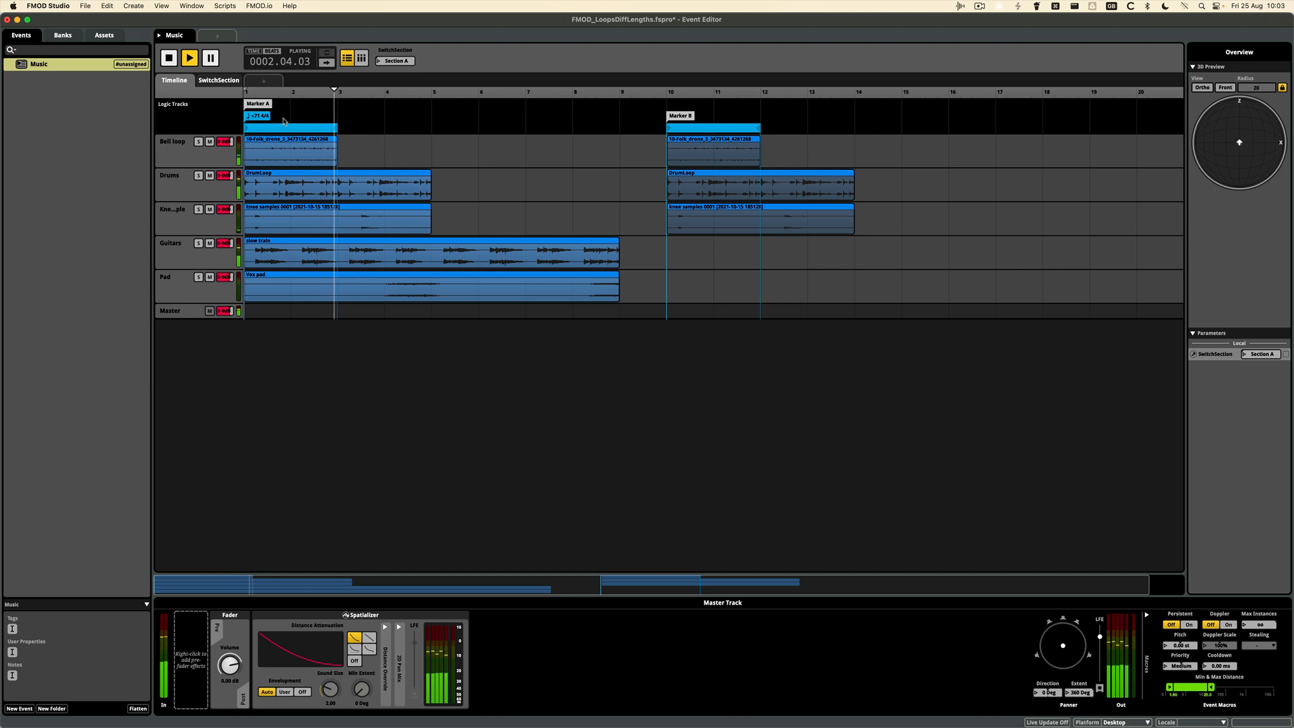
# Make the DrumLoop instrument under Marker A asynchronous and looping, and play the event to audition it
pyautogui.press('space')
pyautogui.click(285, 155)
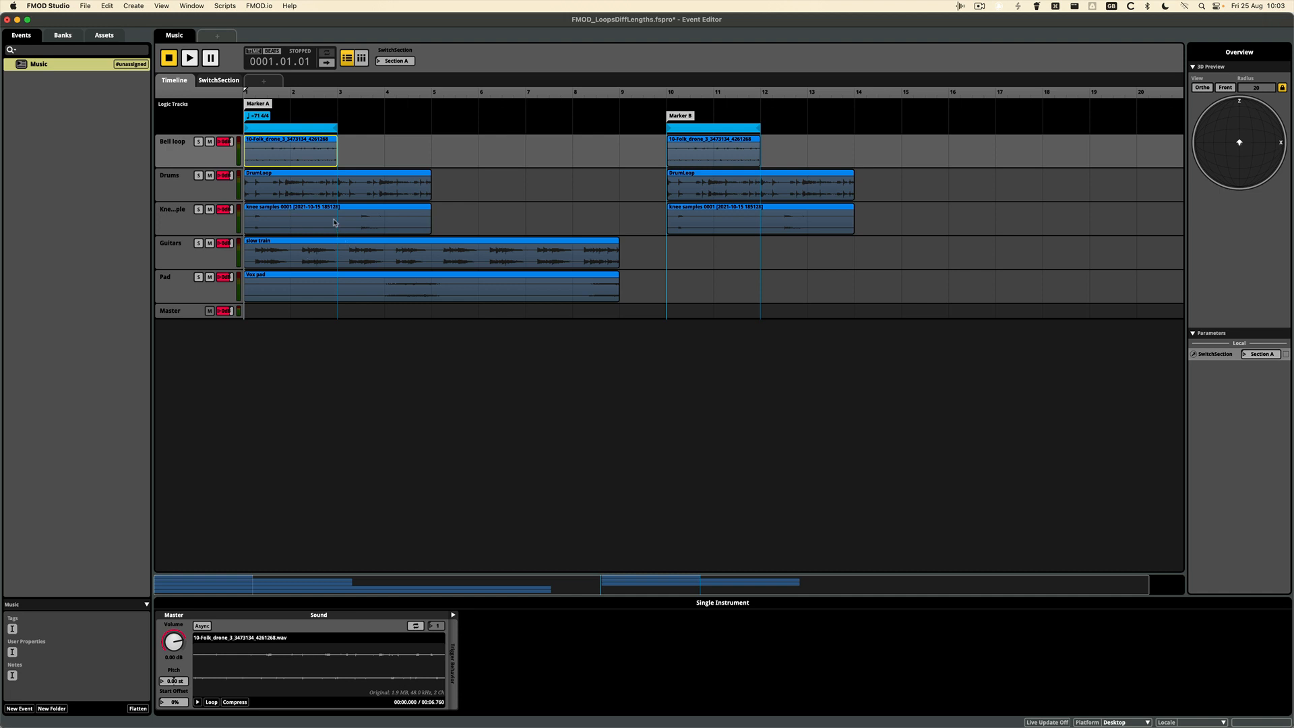
pyautogui.click(394, 194)
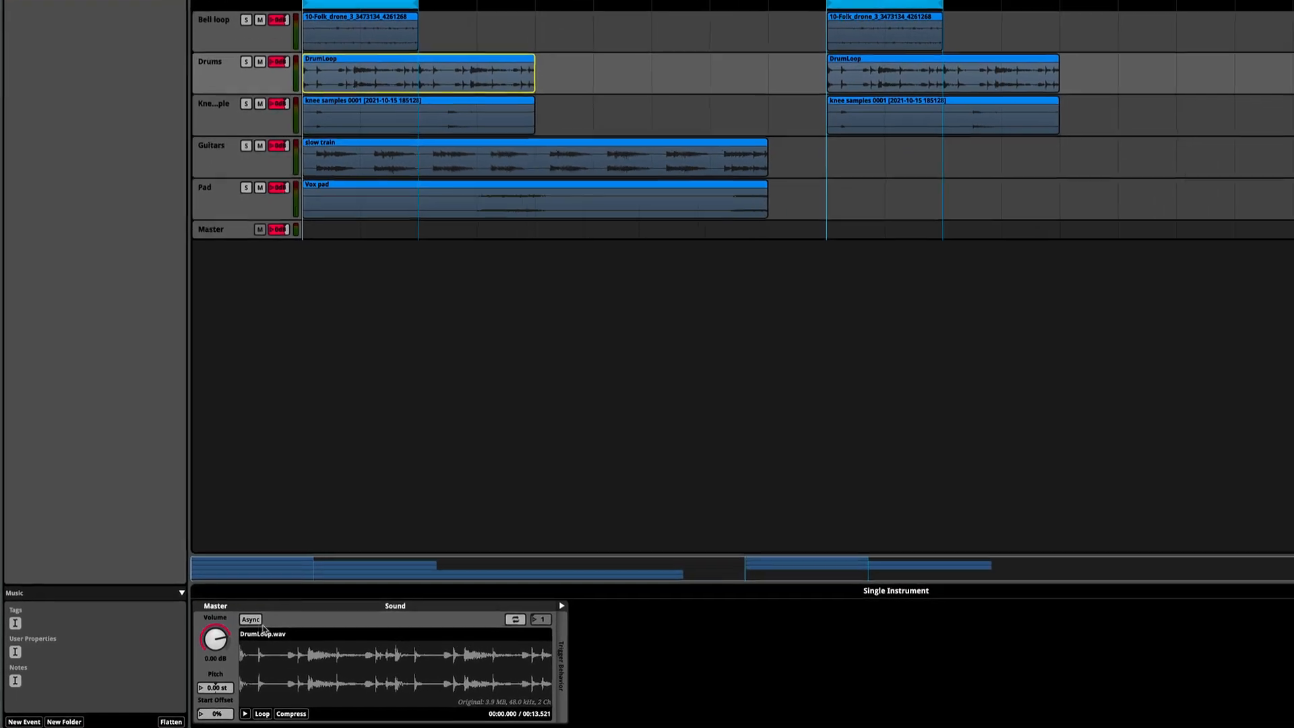
pyautogui.click(205, 626)
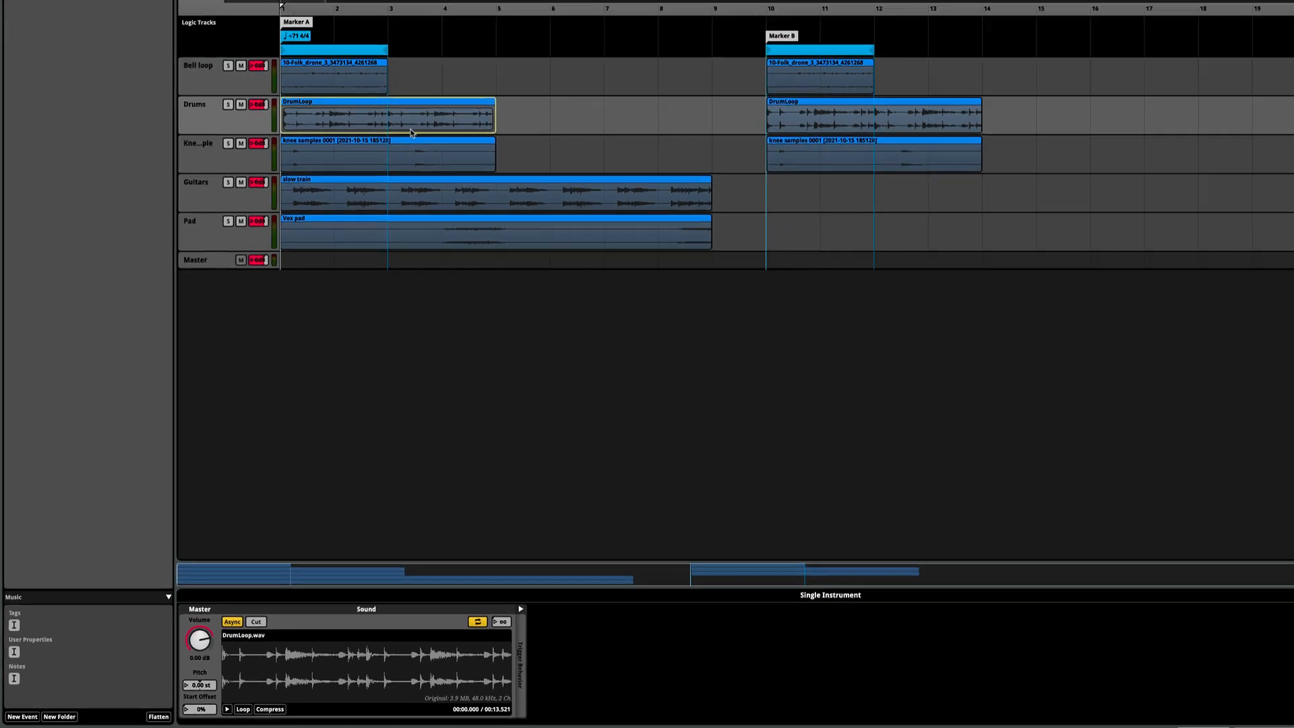
pyautogui.press('space')
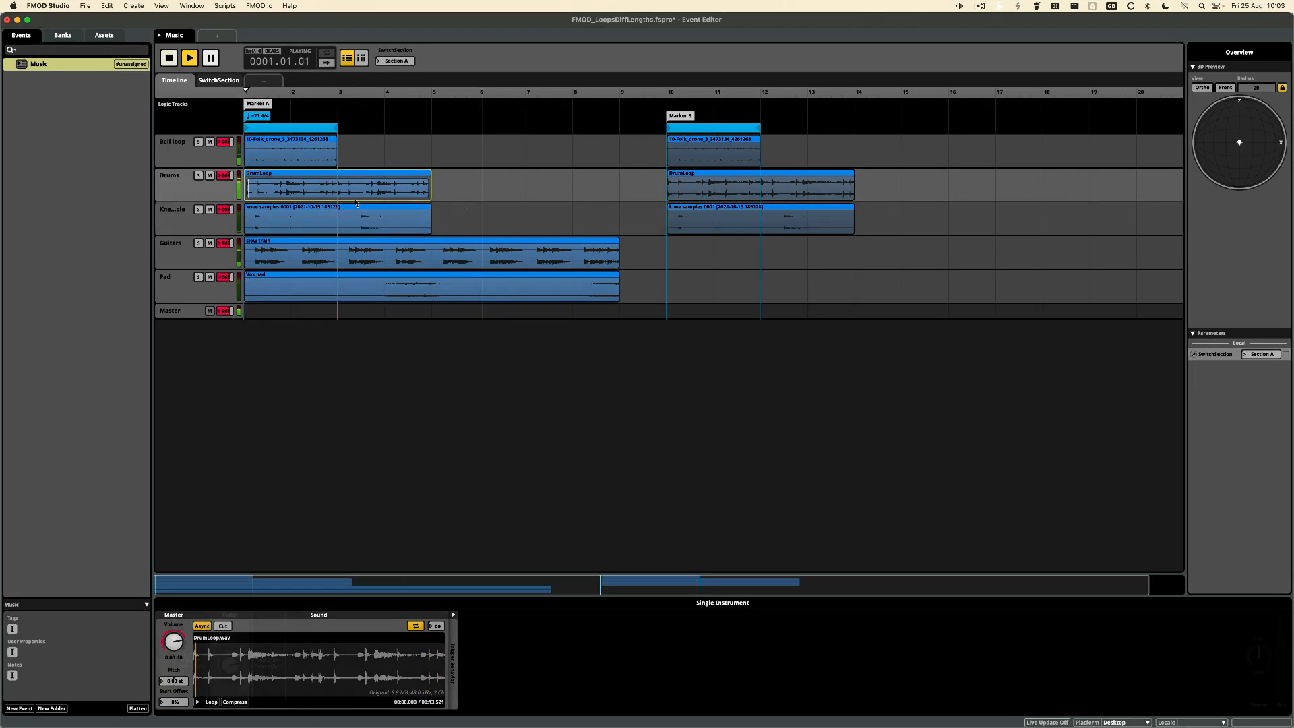
# Make the knee samples, slow train and Vox pad instruments under Marker A asynchronous and looping, and audition the event
pyautogui.moveTo(476, 213); pyautogui.dragTo(316, 294)
pyautogui.click(202, 627)
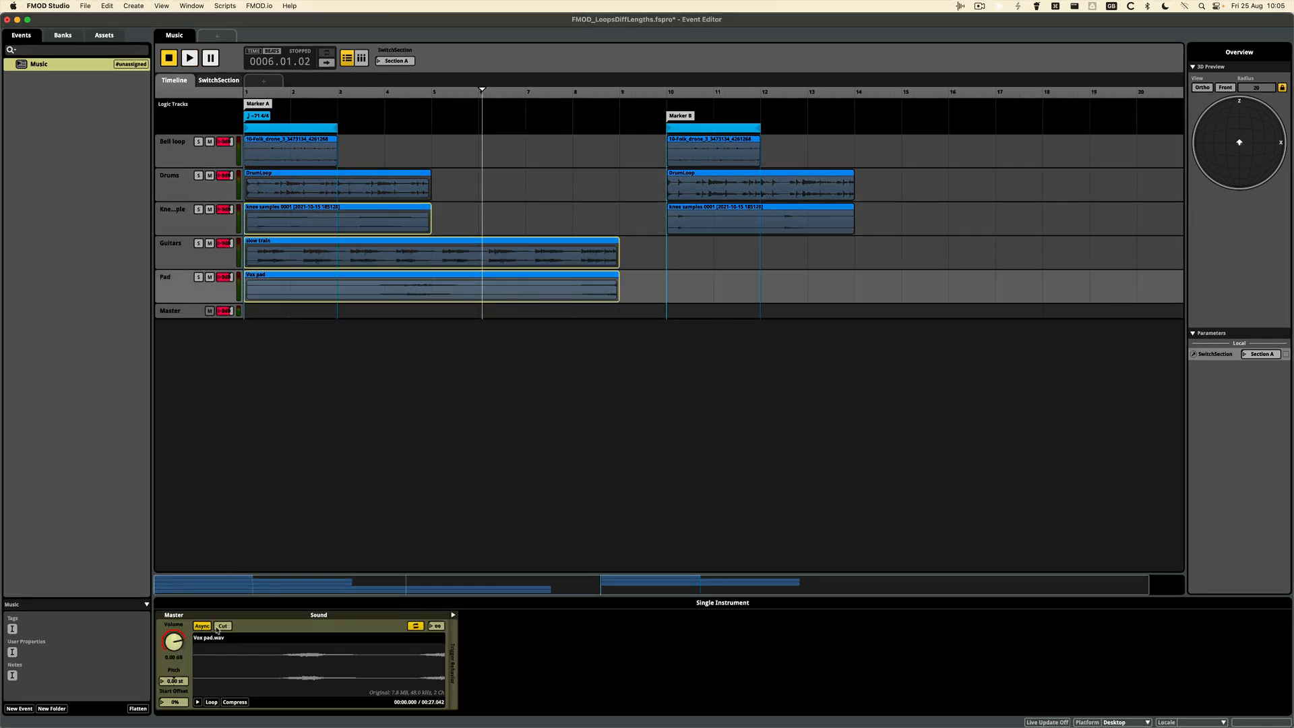
pyautogui.click(389, 221)
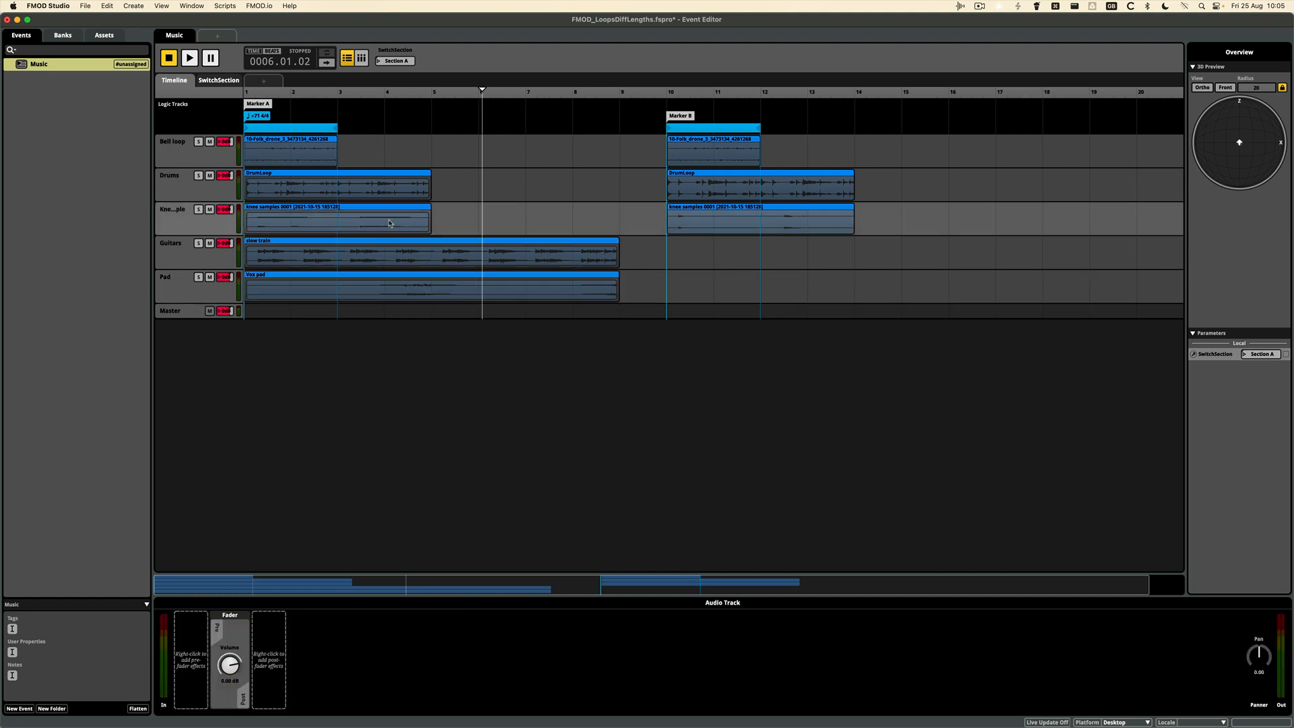
pyautogui.click(391, 259)
pyautogui.click(376, 279)
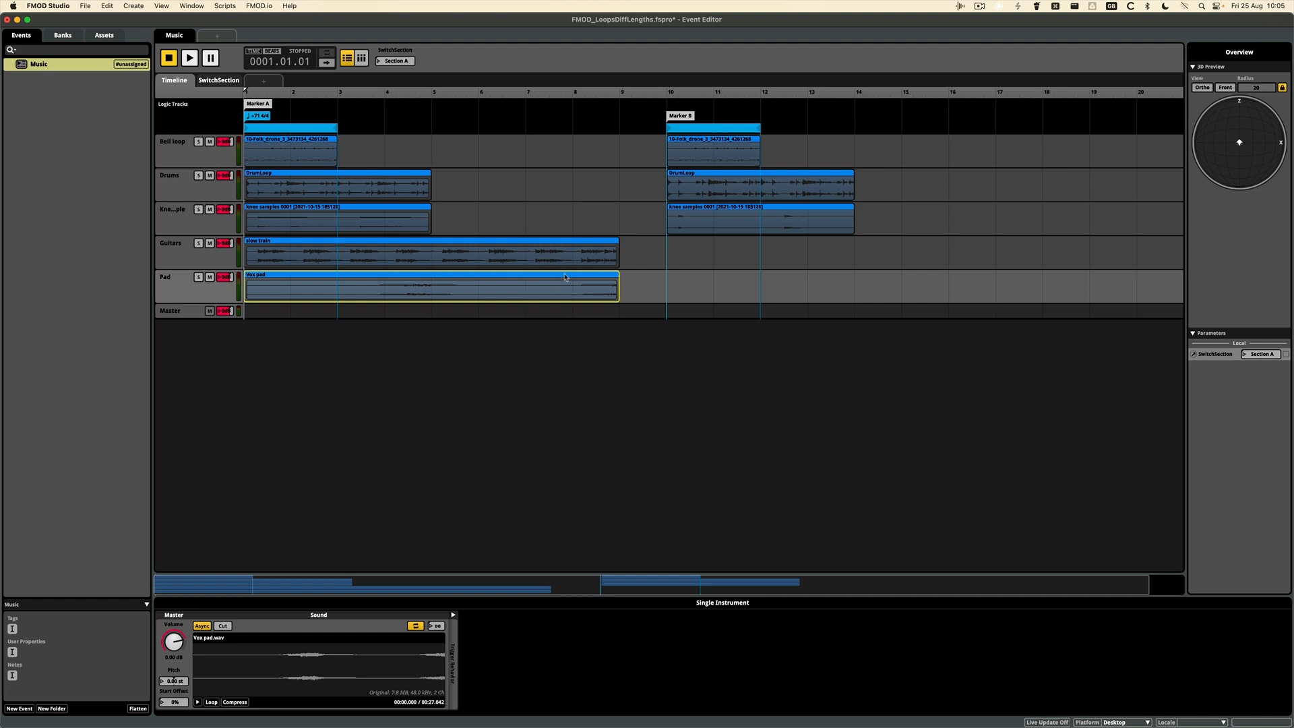
pyautogui.press('space')
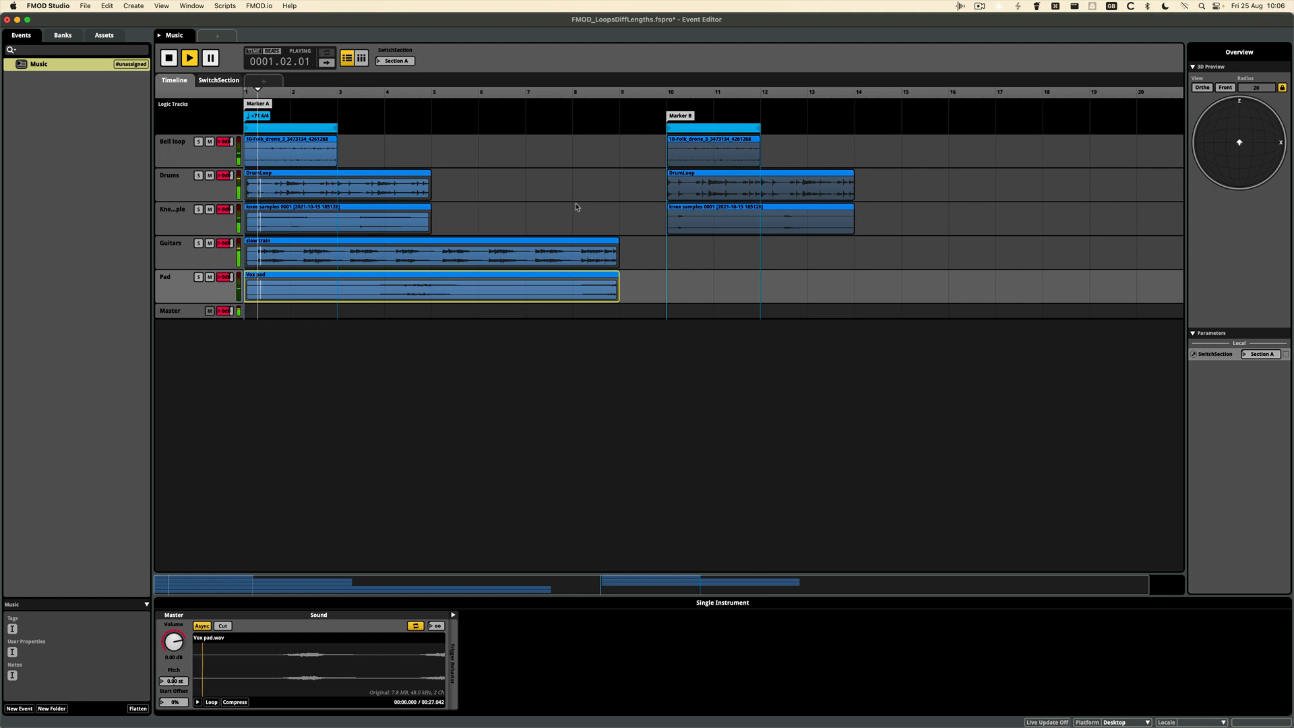
pyautogui.press('space')
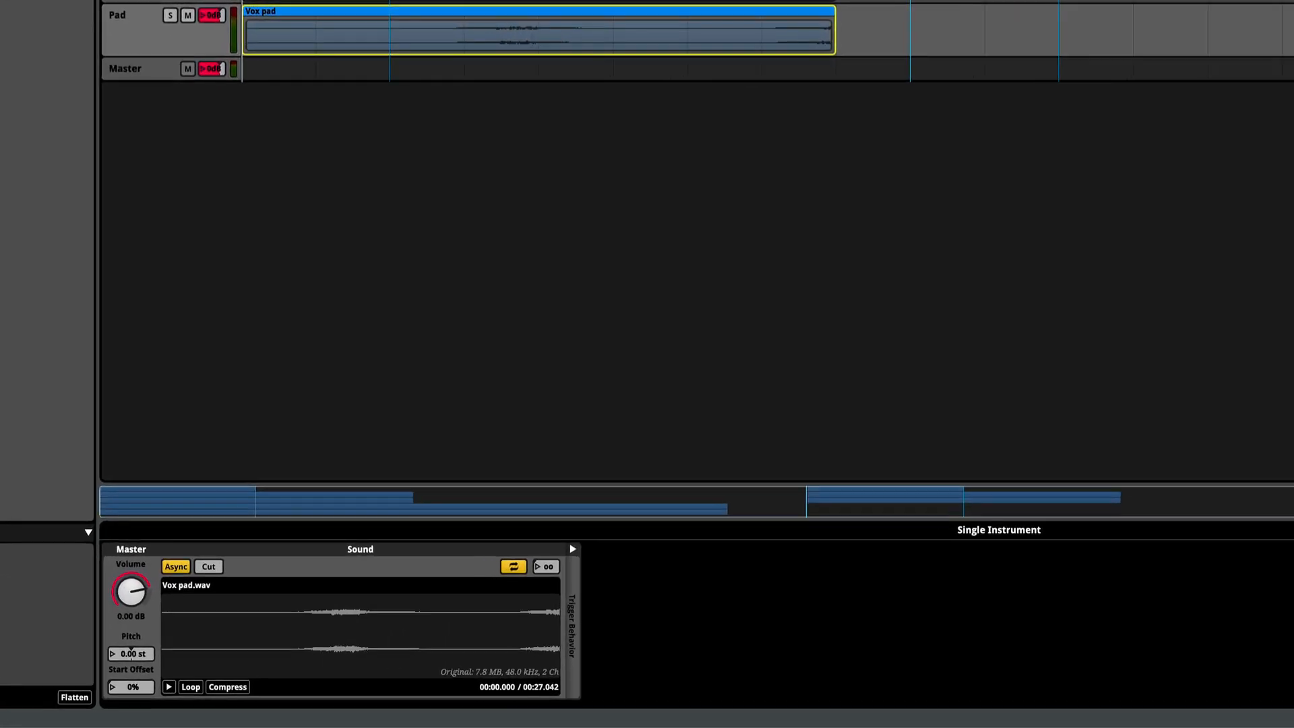
# Change the mode of both loop regions, under Marker A and Marker B, from Looping to Magnet
pyautogui.click(304, 128)
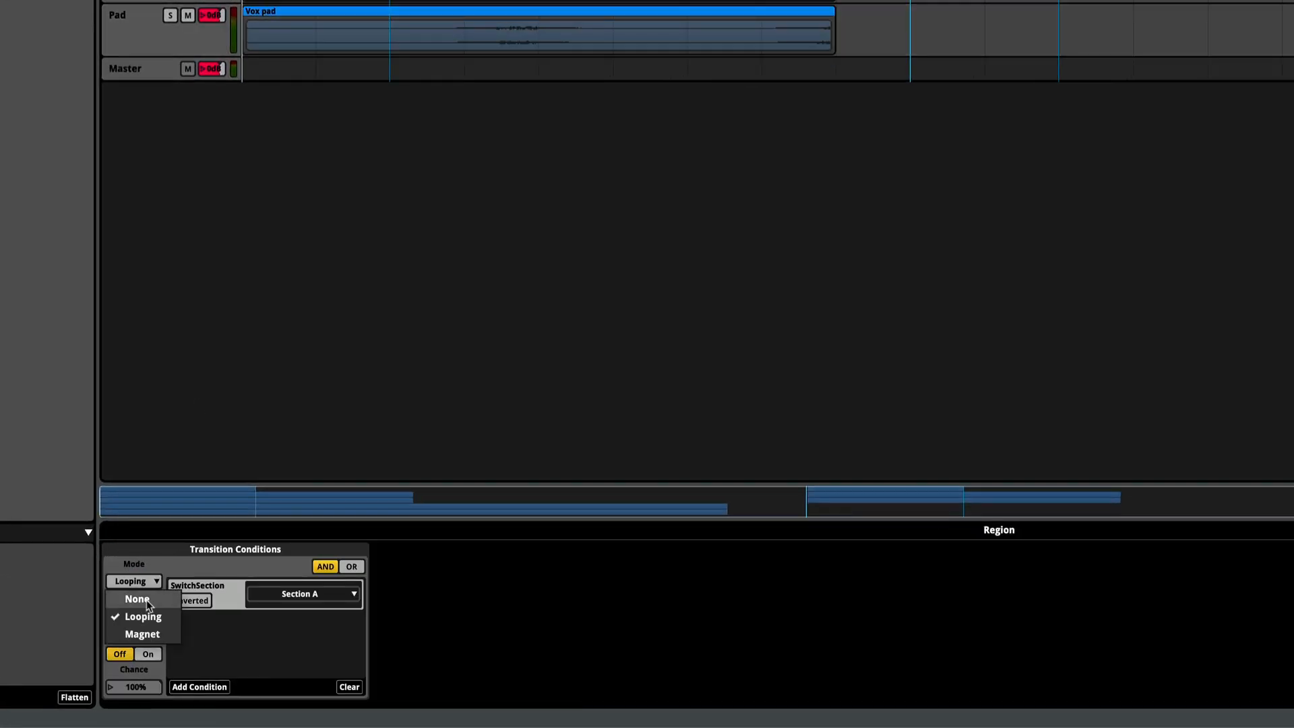
pyautogui.click(144, 634)
pyautogui.click(754, 132)
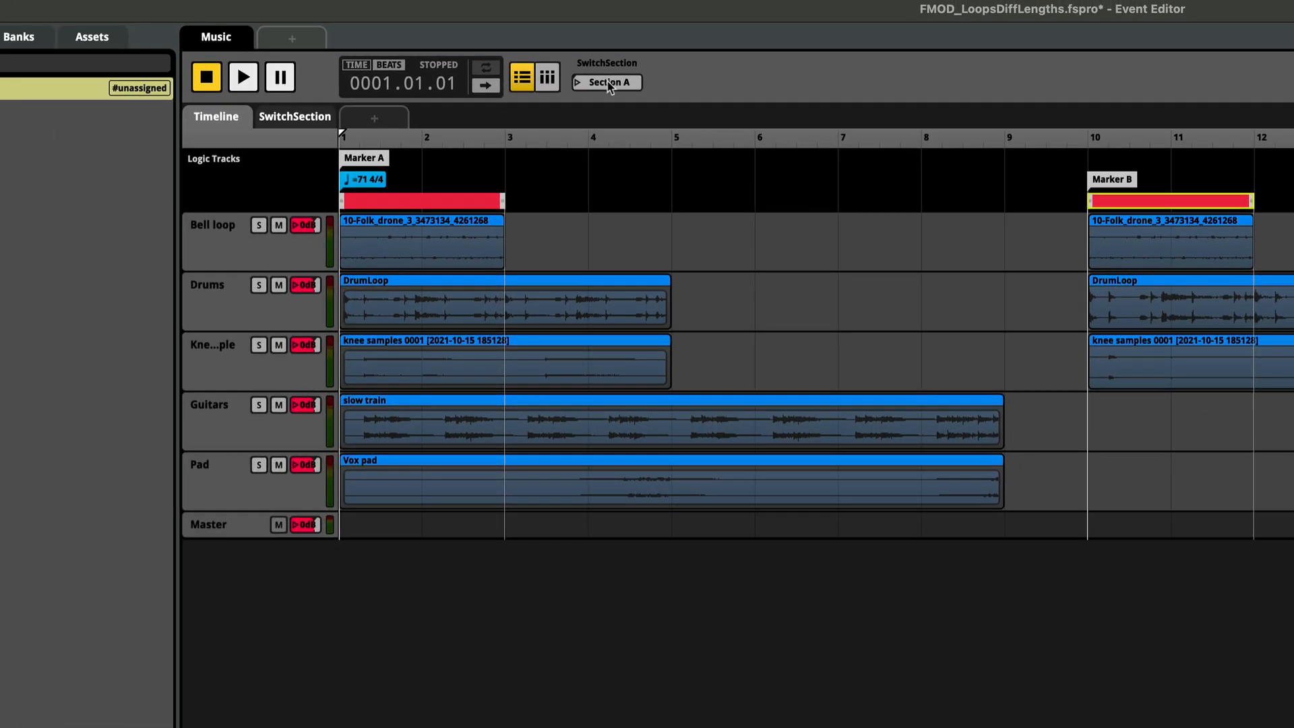
# Play the event from bar 2 and switch the SwitchSection parameter to Section B to test the magnet transition
pyautogui.click(608, 76)
pyautogui.click(425, 135)
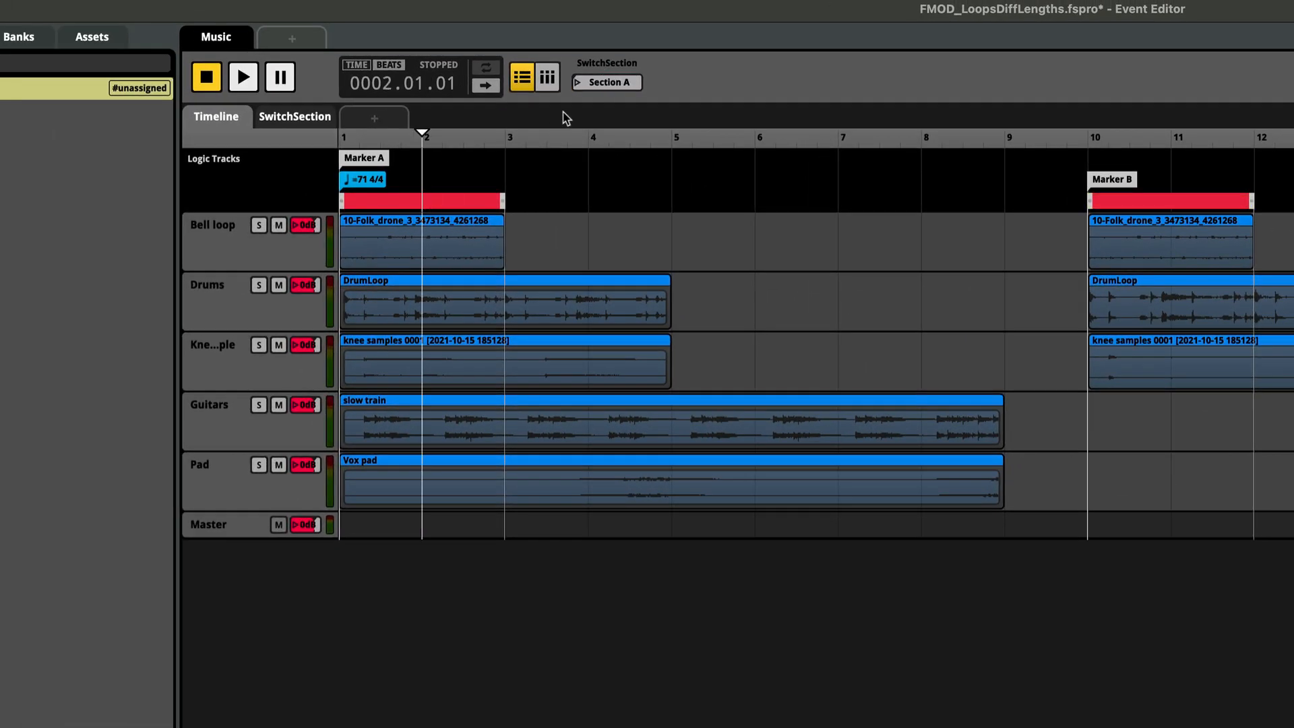
pyautogui.press('space')
pyautogui.click(602, 82)
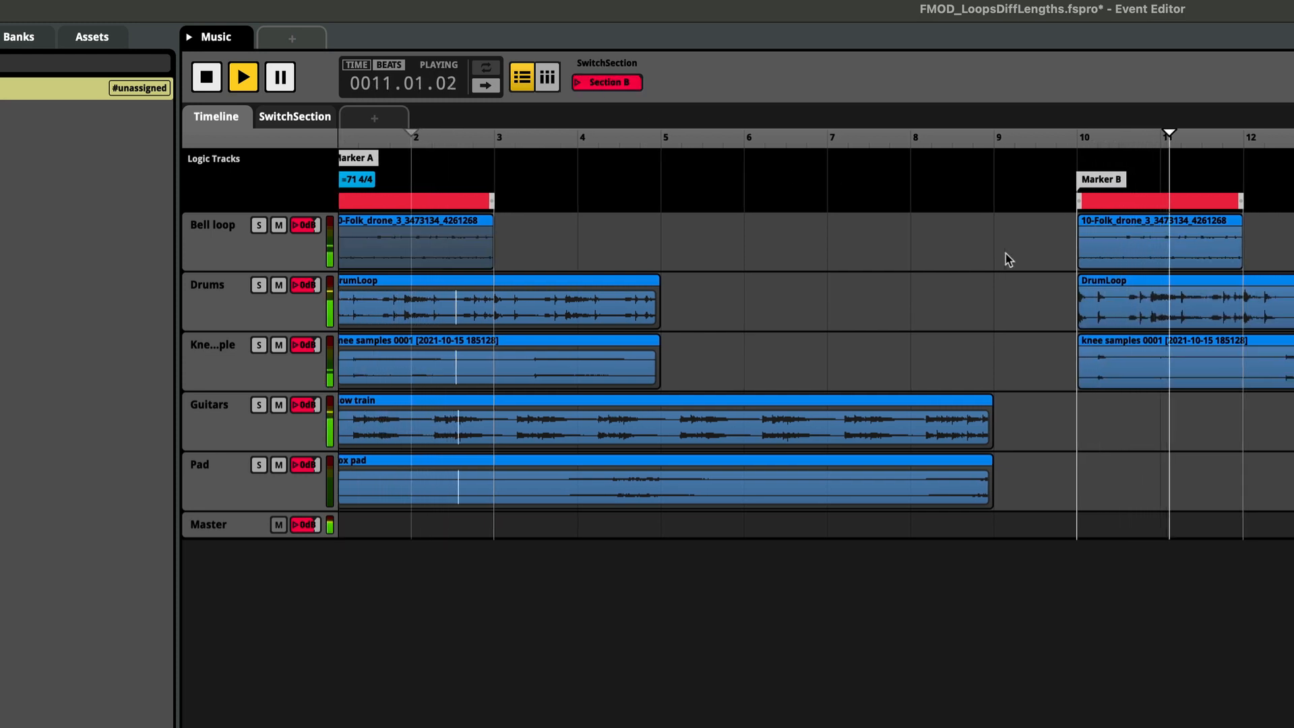
pyautogui.press('space')
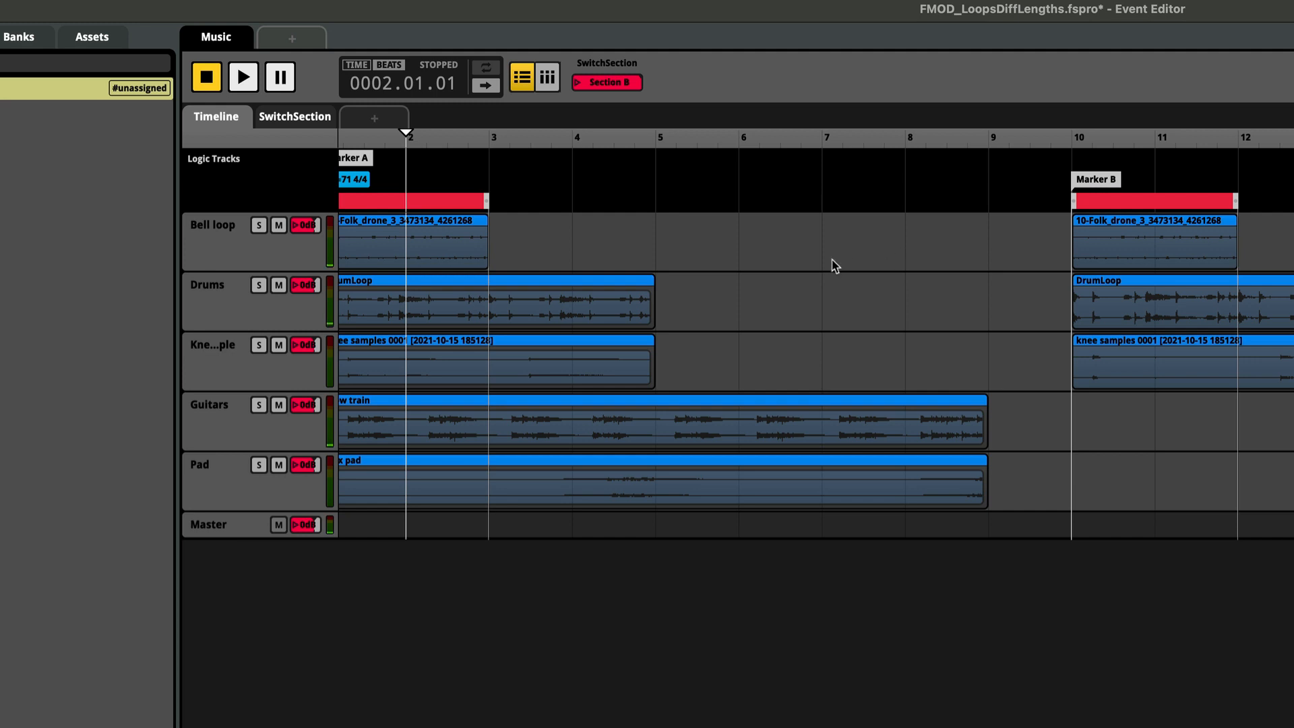
# Set the quantization interval of both magnet regions to a half note
pyautogui.hscroll(-1, 399, 319)
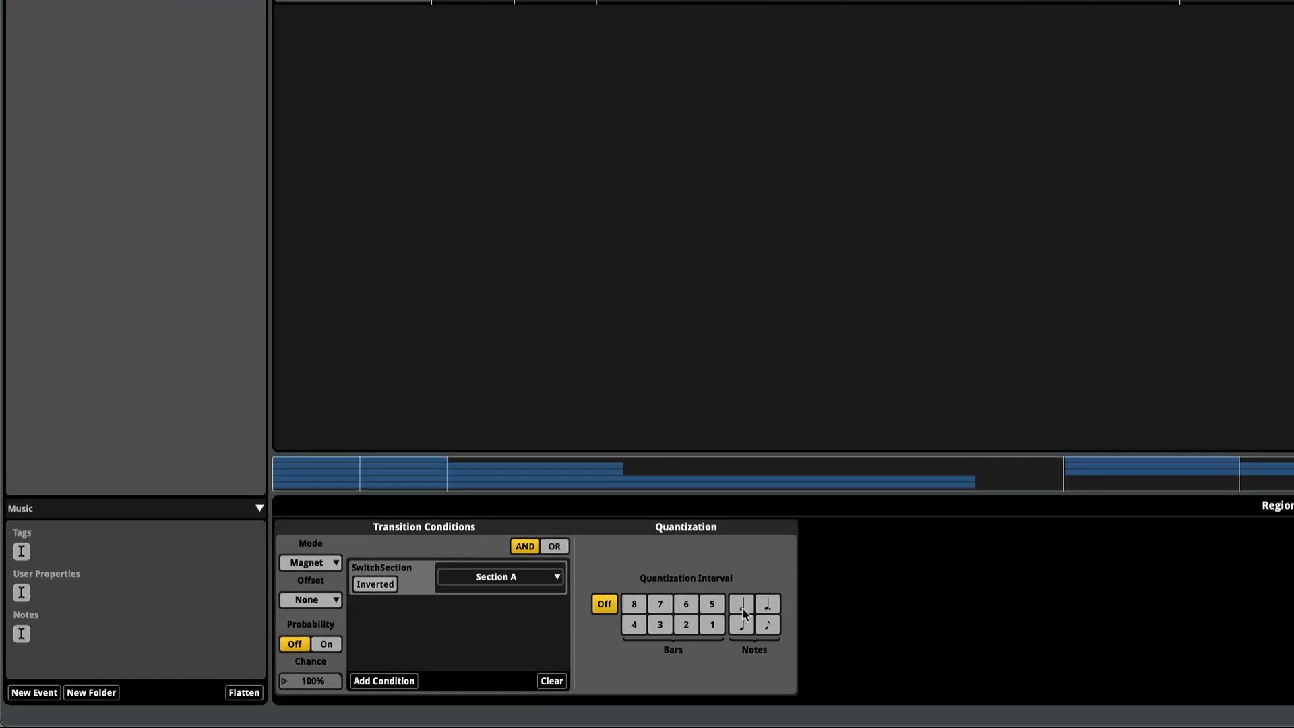
pyautogui.click(742, 608)
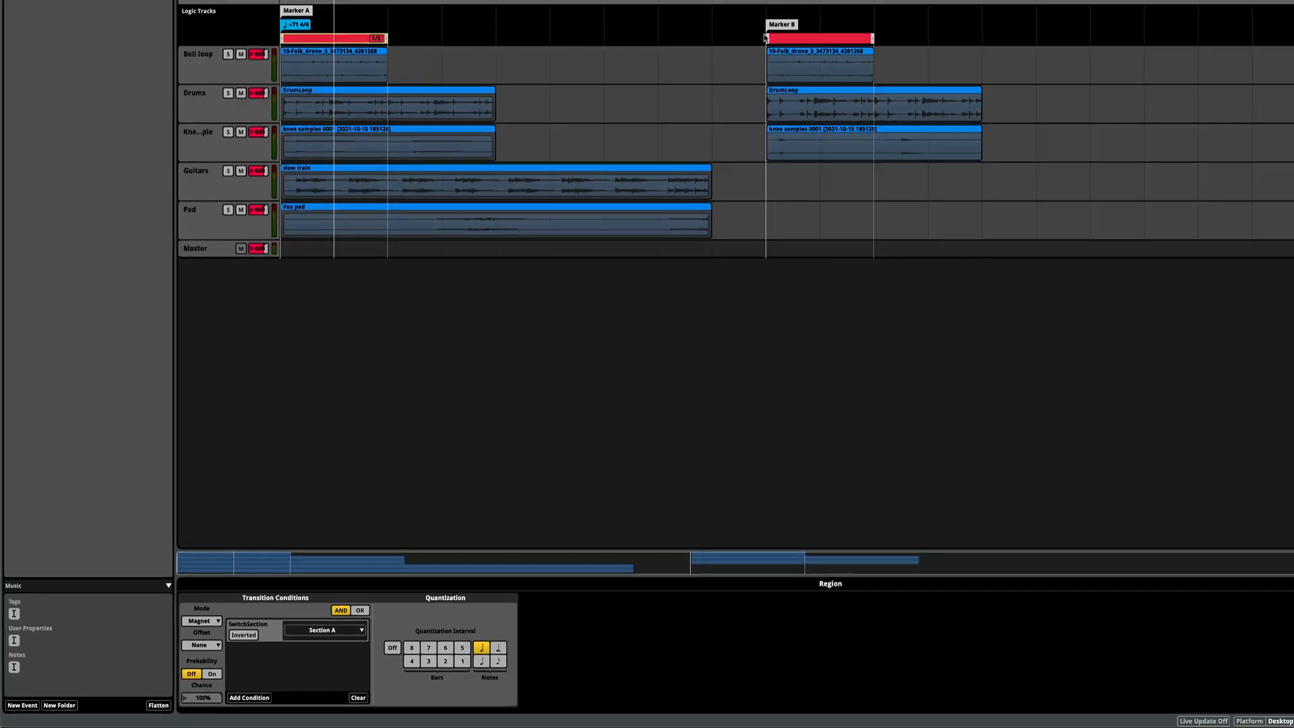
pyautogui.click(802, 39)
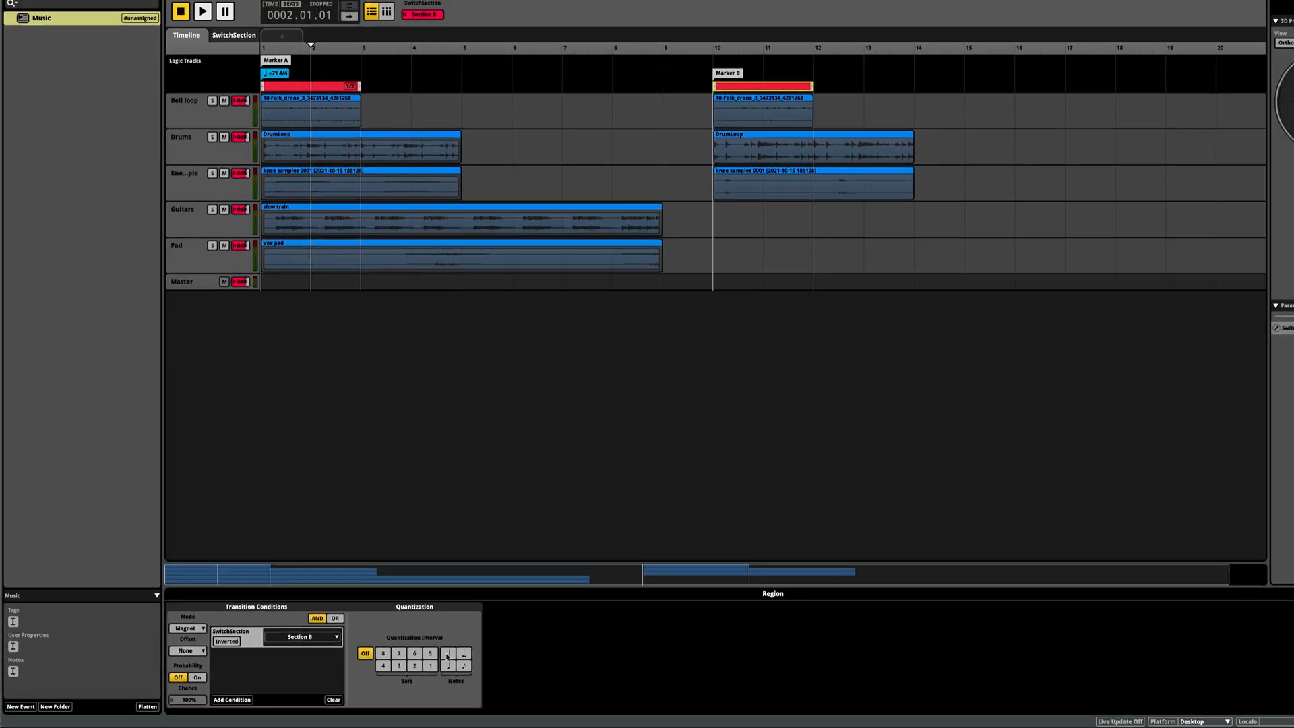
pyautogui.click(481, 649)
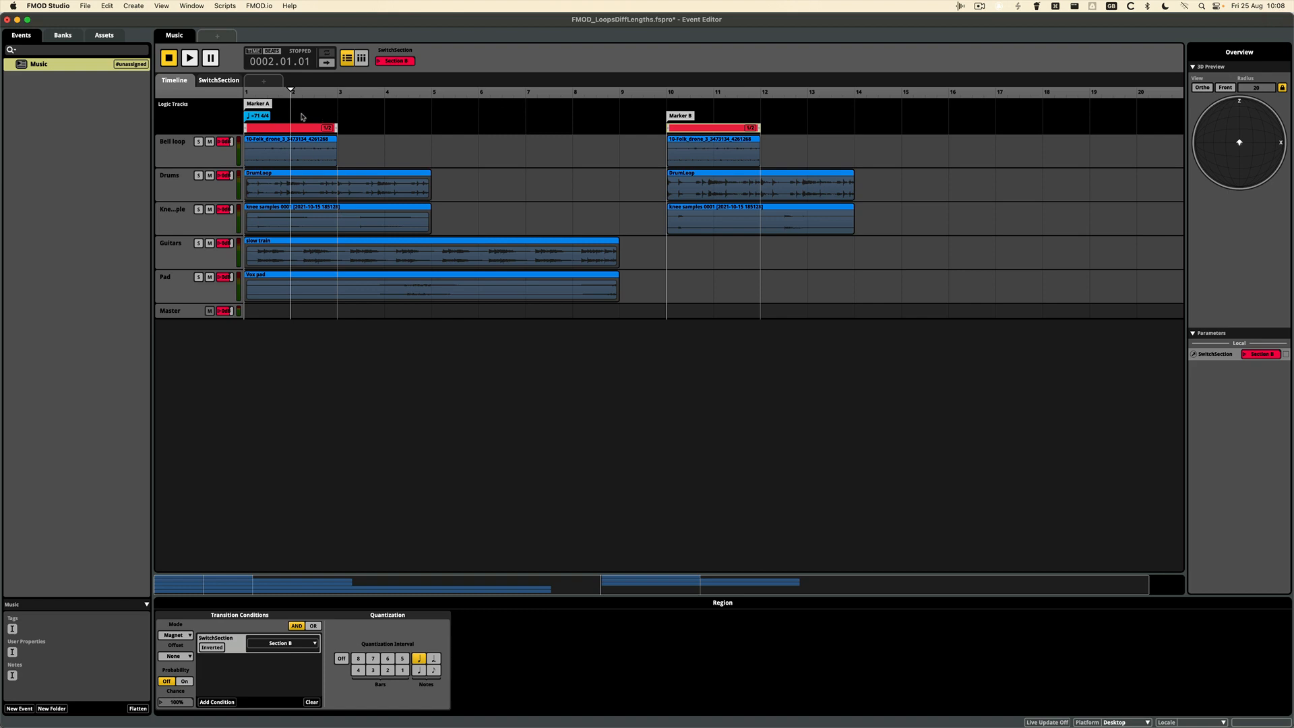
# Audition the quantized transition by switching SwitchSection to Section B during playback, and stop the event
pyautogui.press('space')
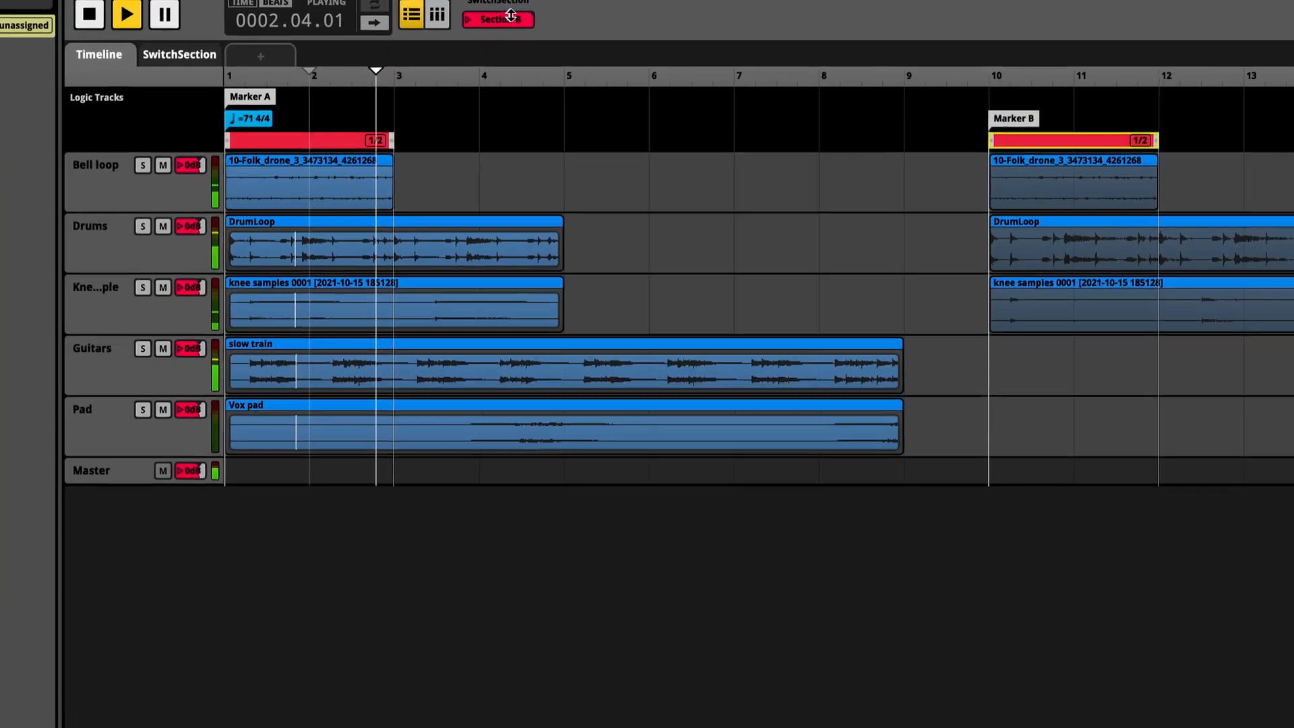
pyautogui.click(428, 49)
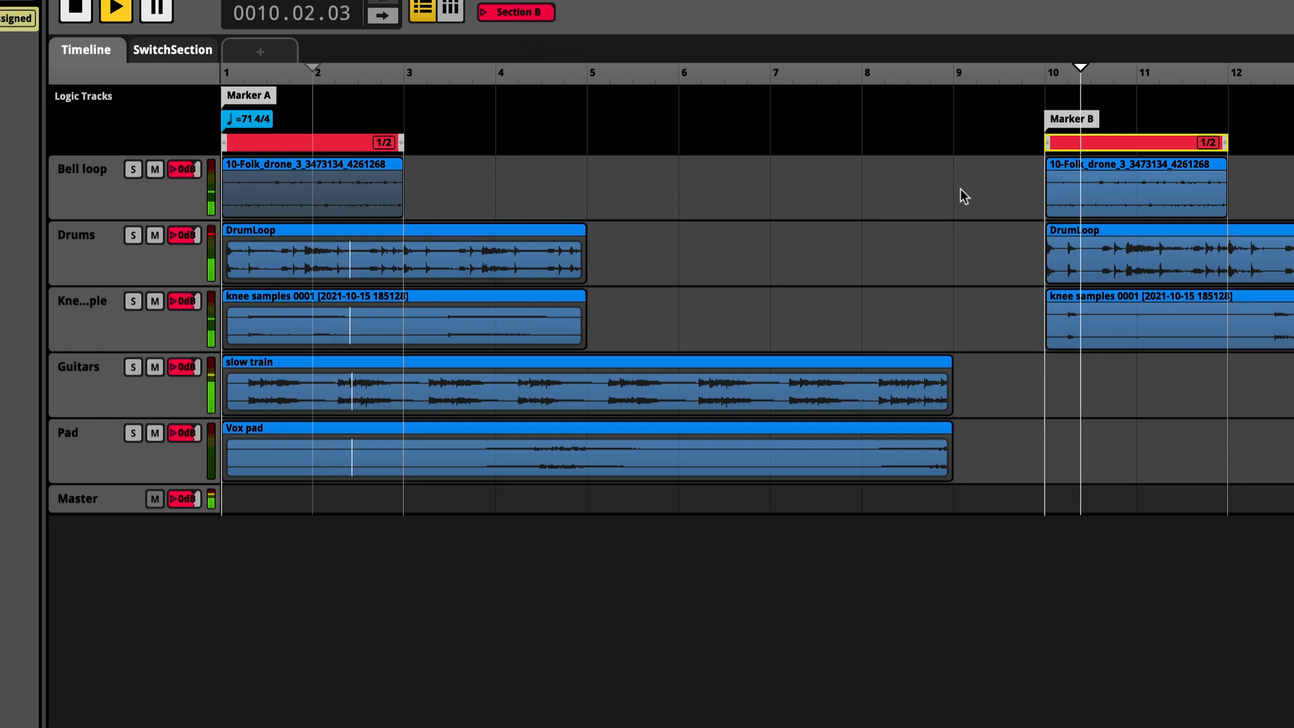
pyautogui.press('space')
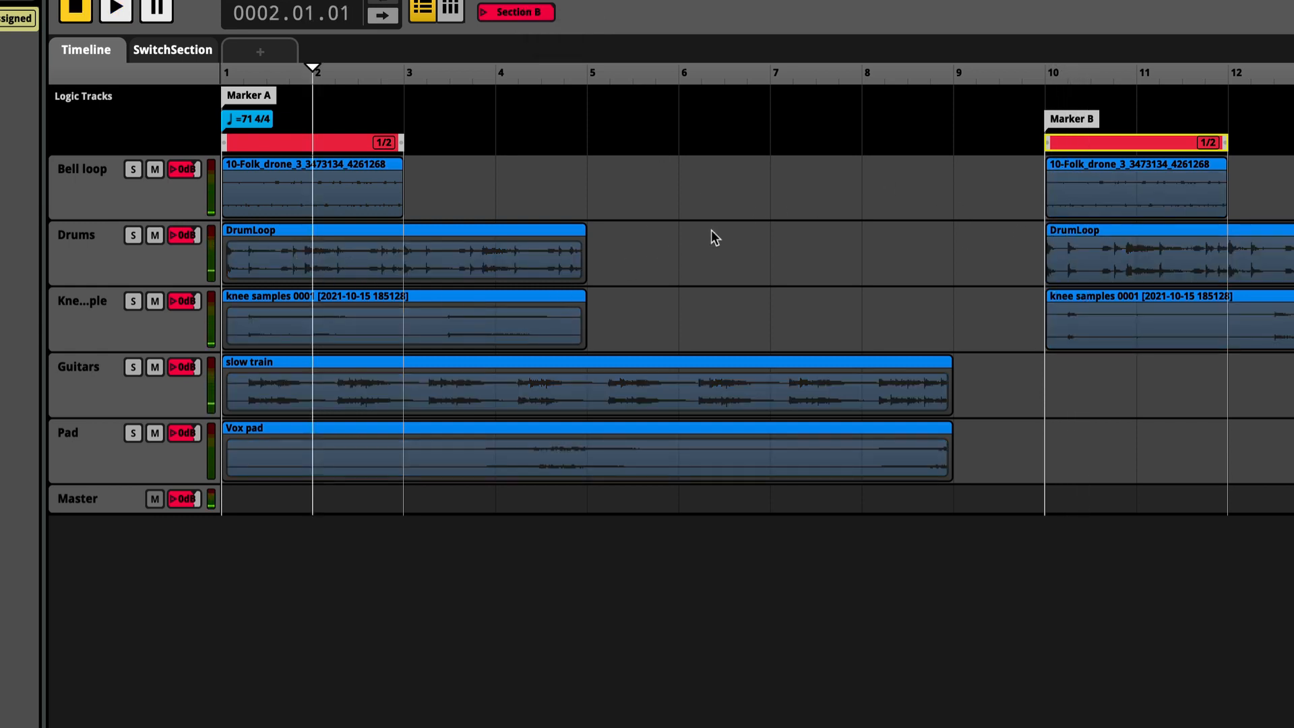
# Enable Cut on the four asynchronous instruments under Marker A, and test the switch to Section B during playback
pyautogui.moveTo(702, 241); pyautogui.dragTo(399, 444)
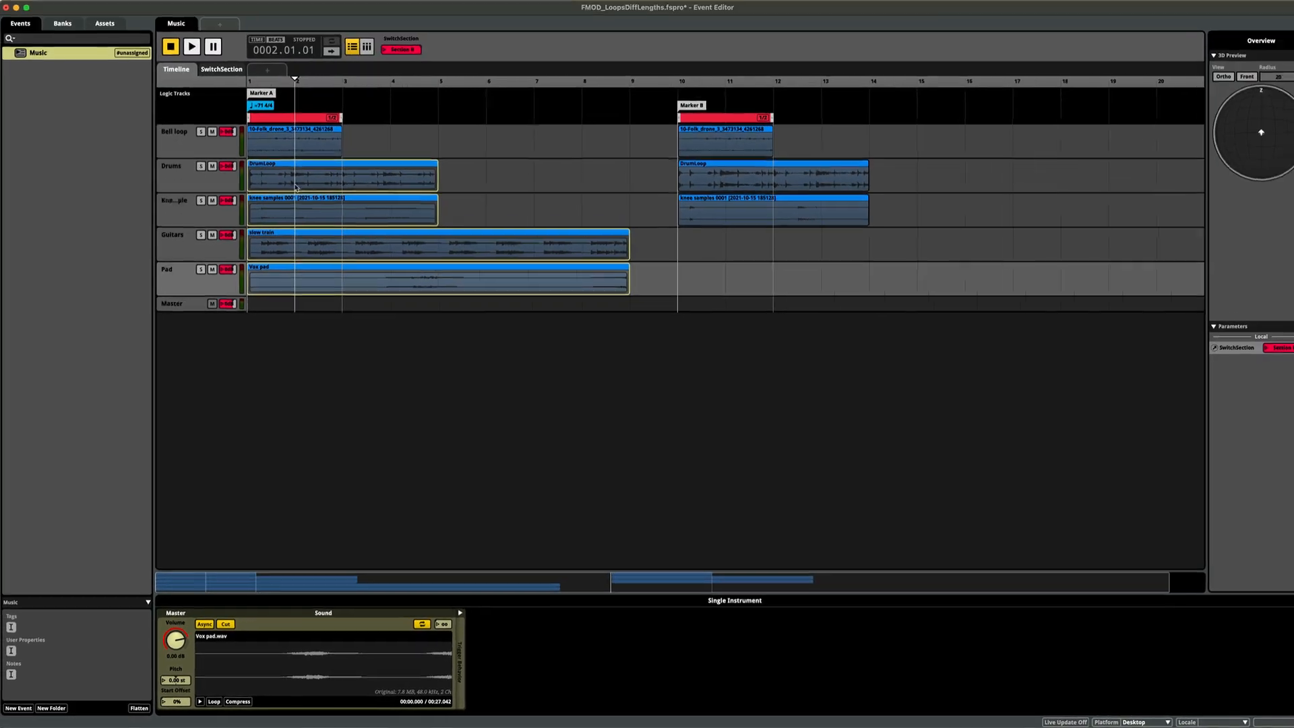
pyautogui.press('space')
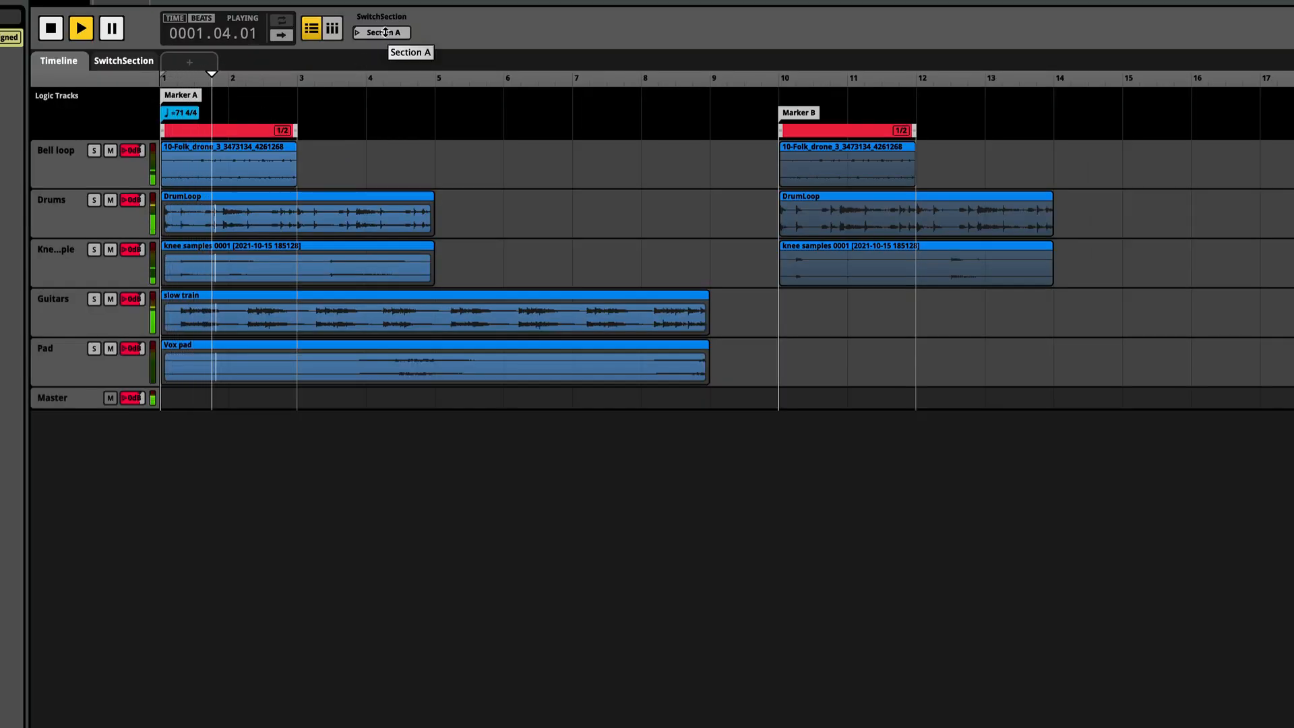
pyautogui.click(386, 34)
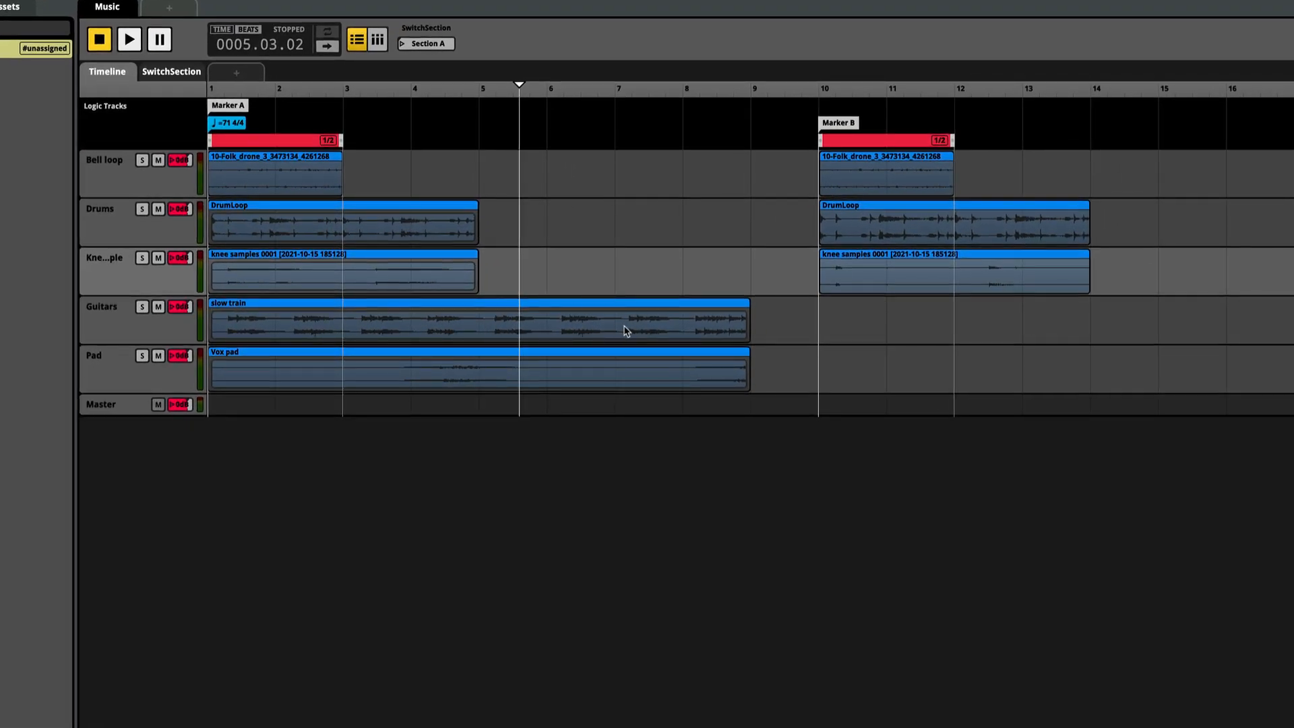
# Add an AHDSR modulator to the volume of the slow train instrument on the Guitars track
pyautogui.click(395, 327)
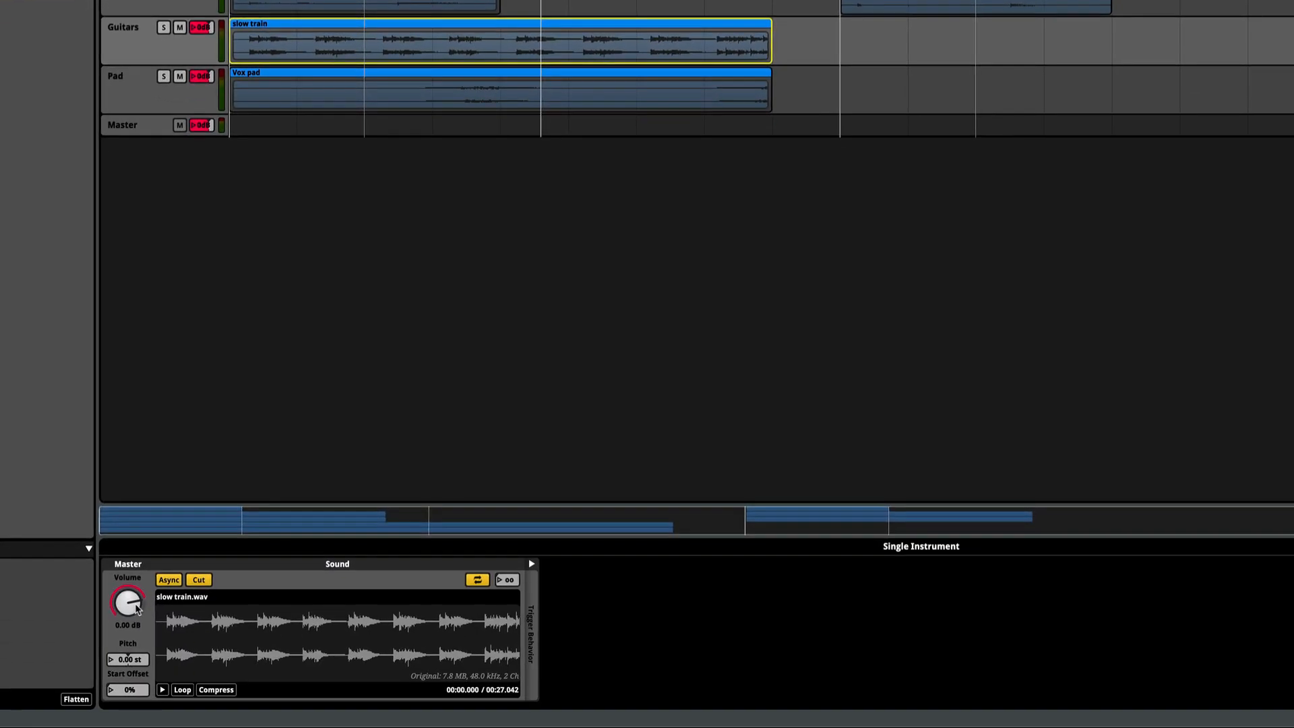
pyautogui.rightClick(135, 606)
pyautogui.moveTo(203, 628)
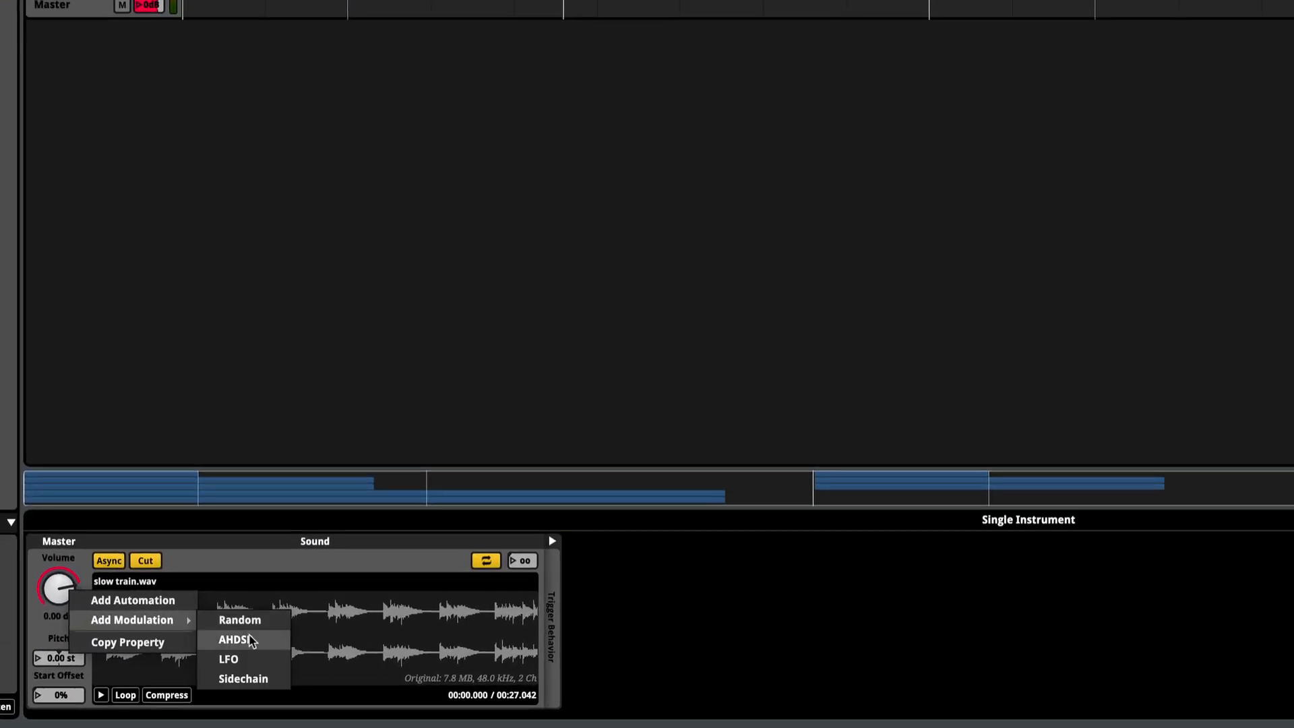
pyautogui.click(277, 643)
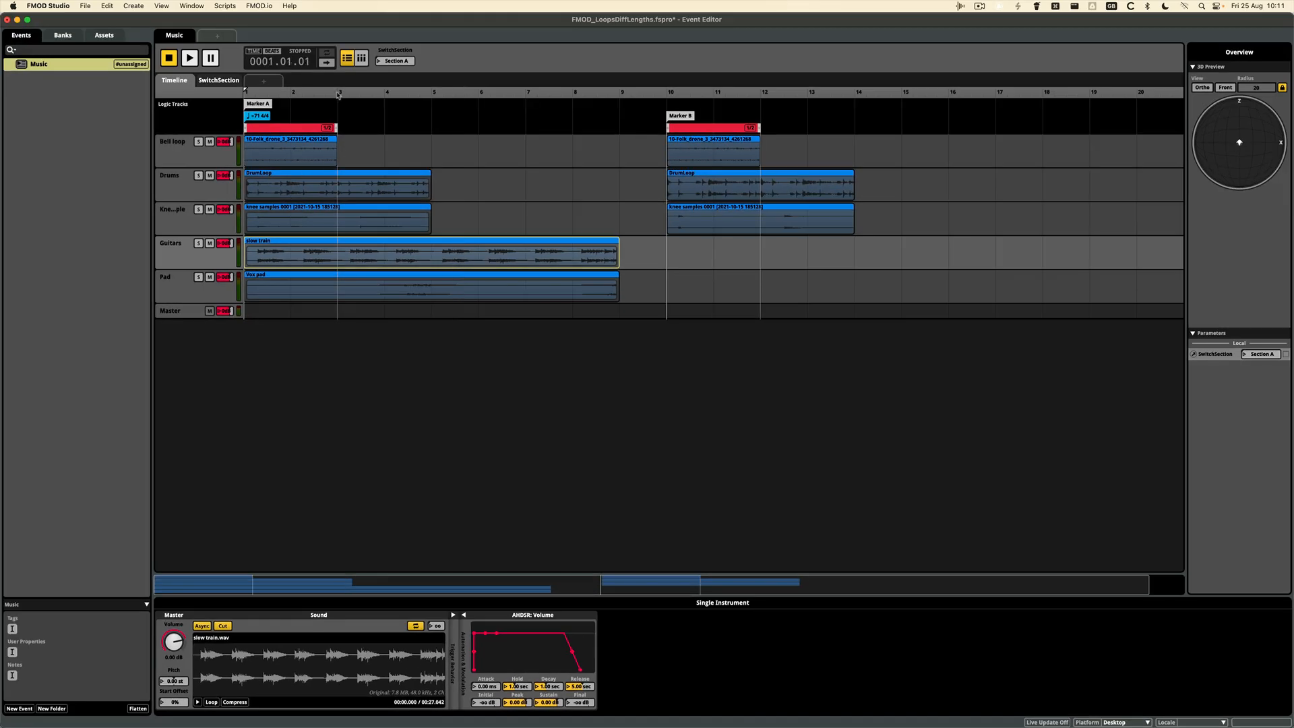
# Play the event from the start, switch to Section B to hear the guitars' release, and stop playback
pyautogui.press('space')
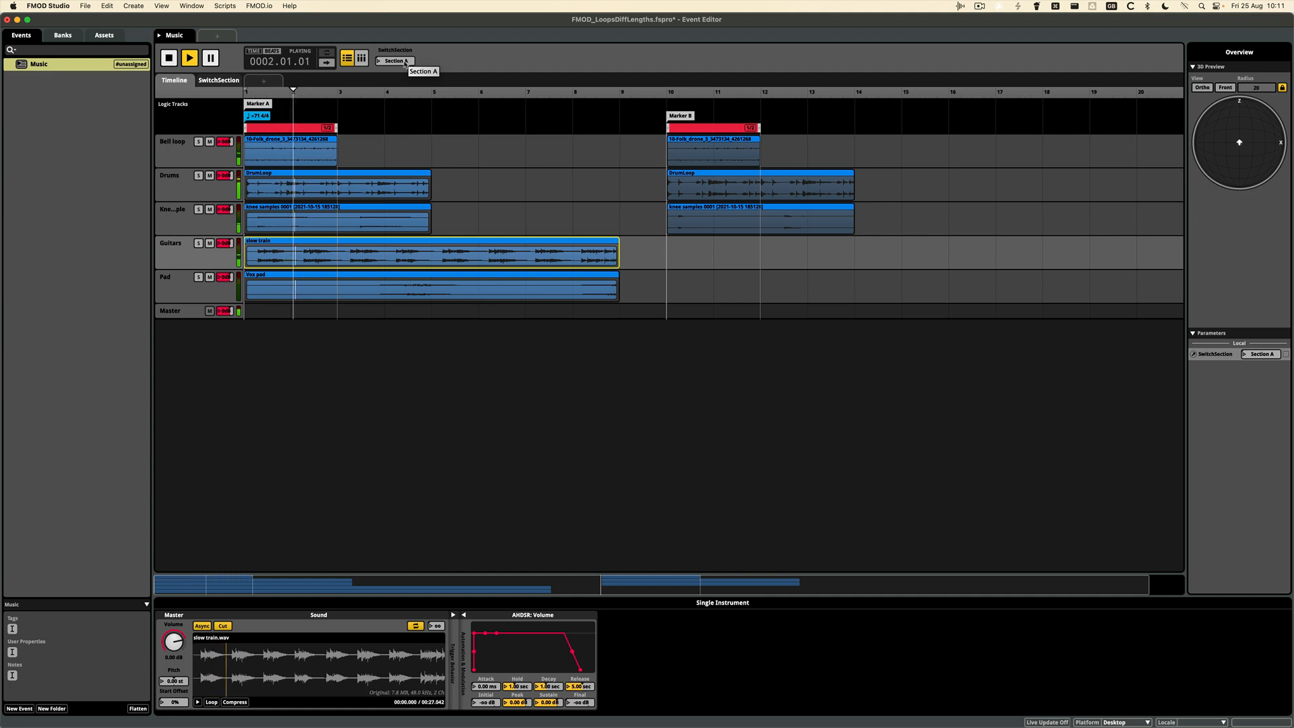
pyautogui.click(404, 62)
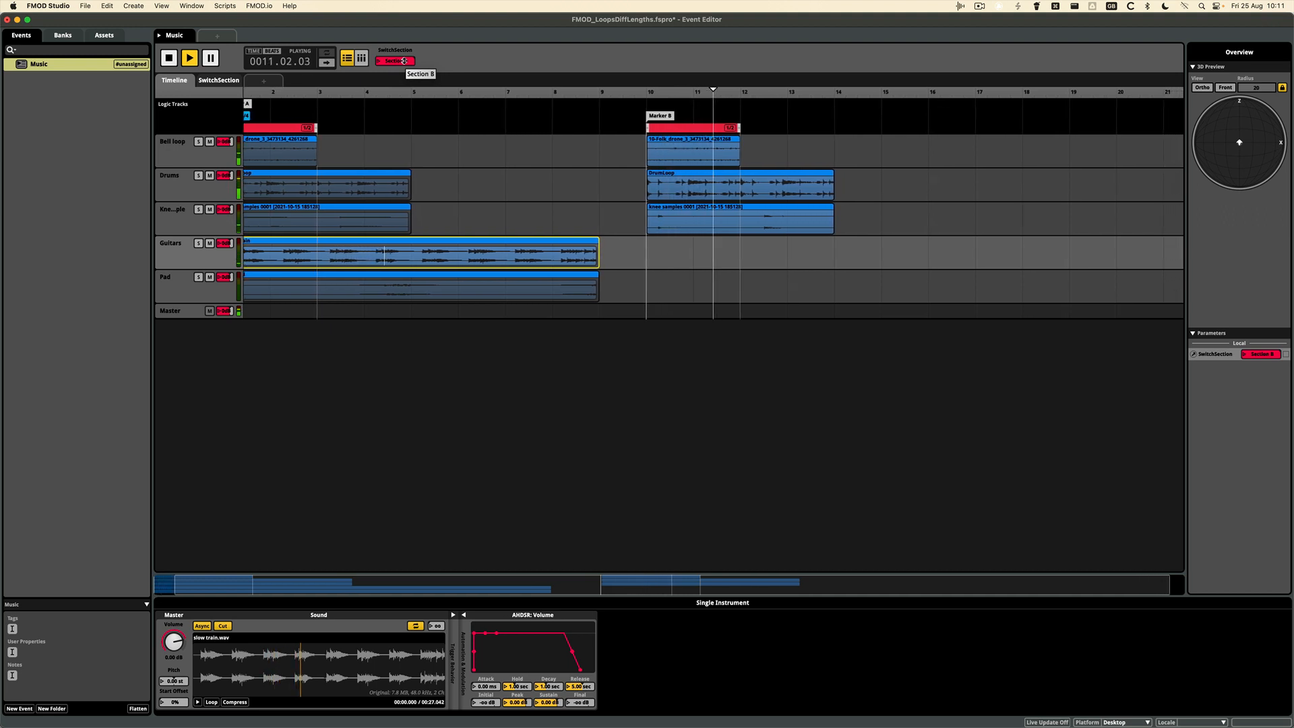
pyautogui.press('space')
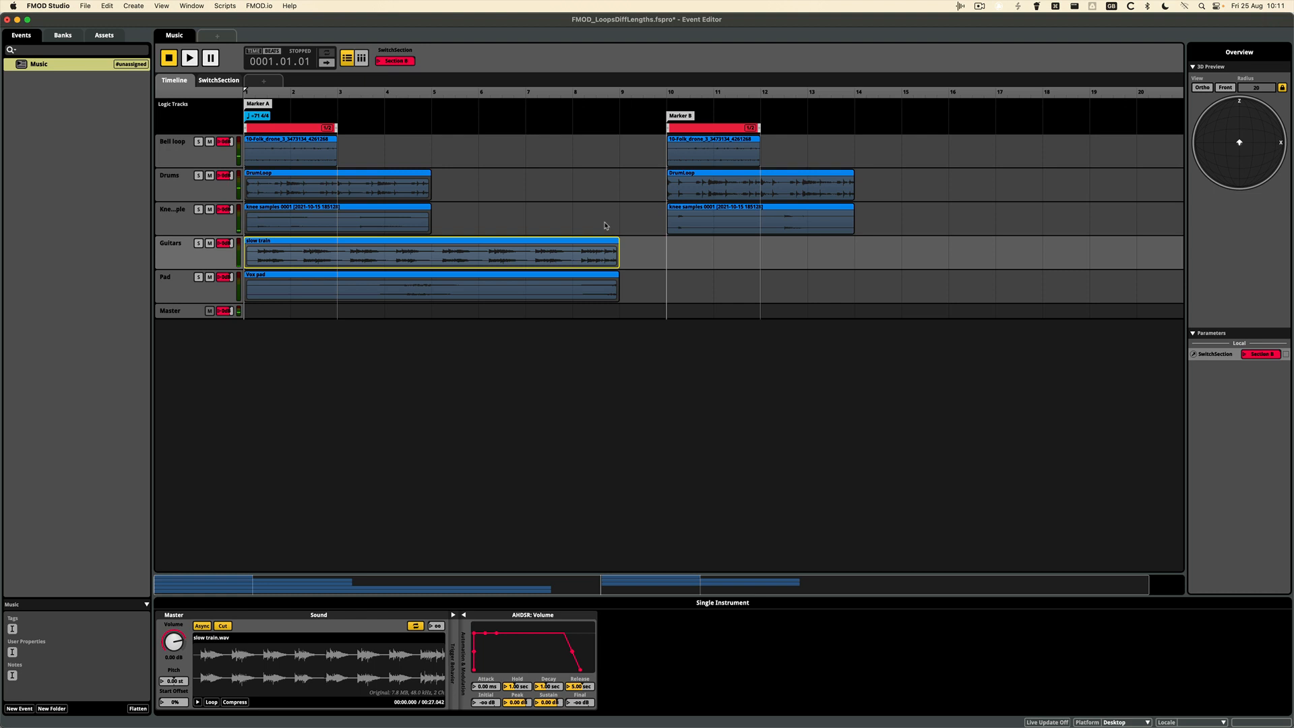